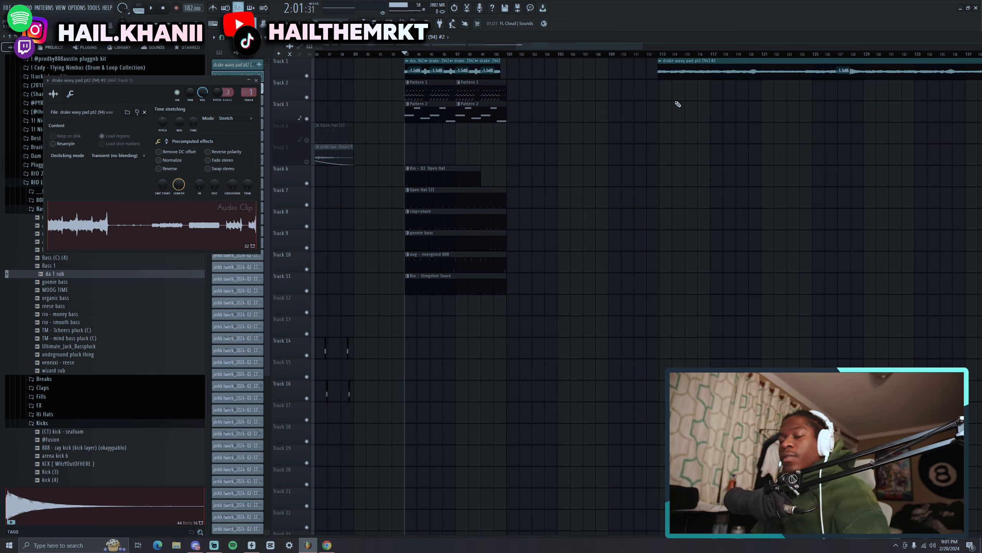
- Examine the long drake wavy pad audio clip on Track 1 of the playlist and play it back
scroll(633, 157, "right", 2)
left_click_drag(633, 157, 616, 154)
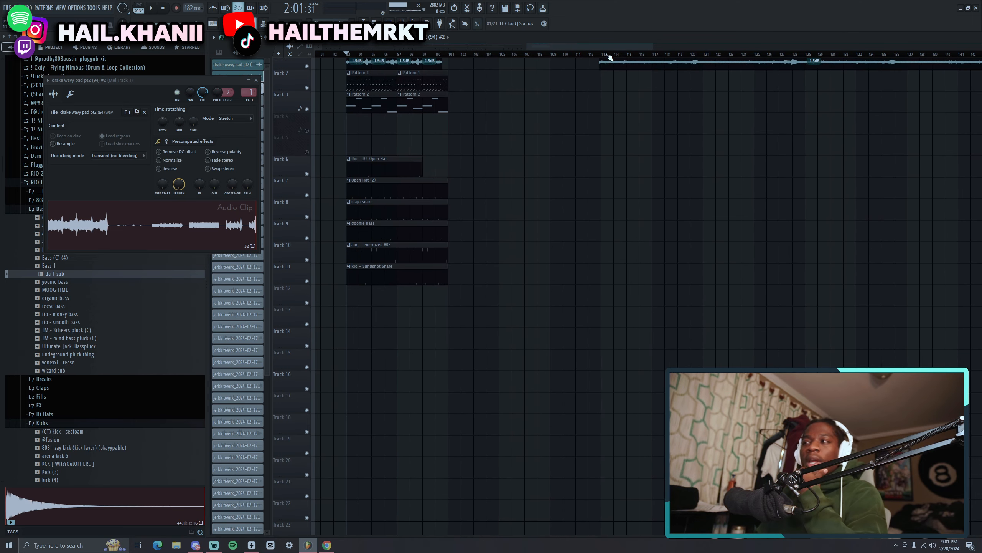
scroll(608, 56, "up", 3)
scroll(611, 87, "up", 1)
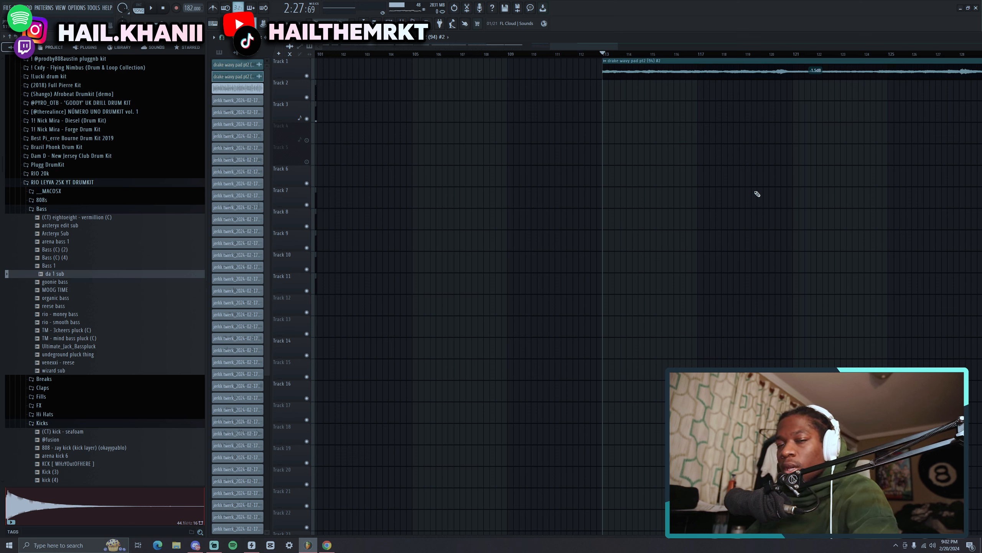
left_click_drag(726, 153, 566, 170)
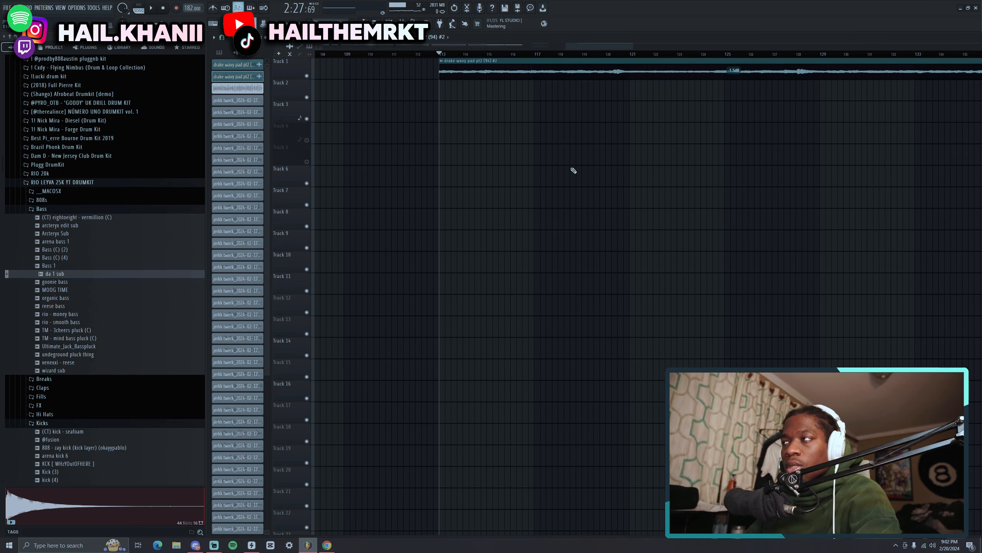
scroll(795, 208, "down", 4)
left_click_drag(796, 209, 735, 205)
key("space")
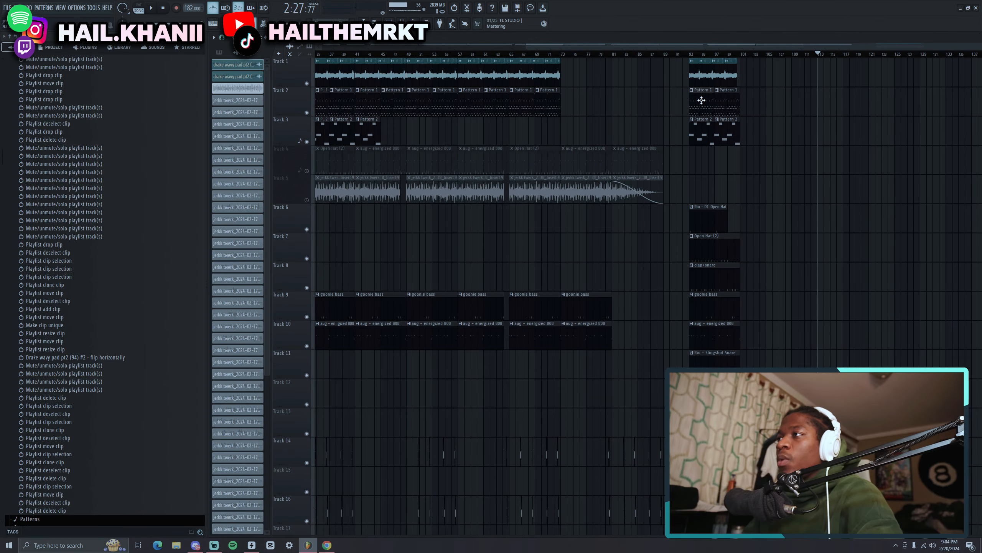
- Open the Pattern 1 clip in the piano roll, audition a note, and check the ZENOLOGY channel that plays it
double_click(702, 100)
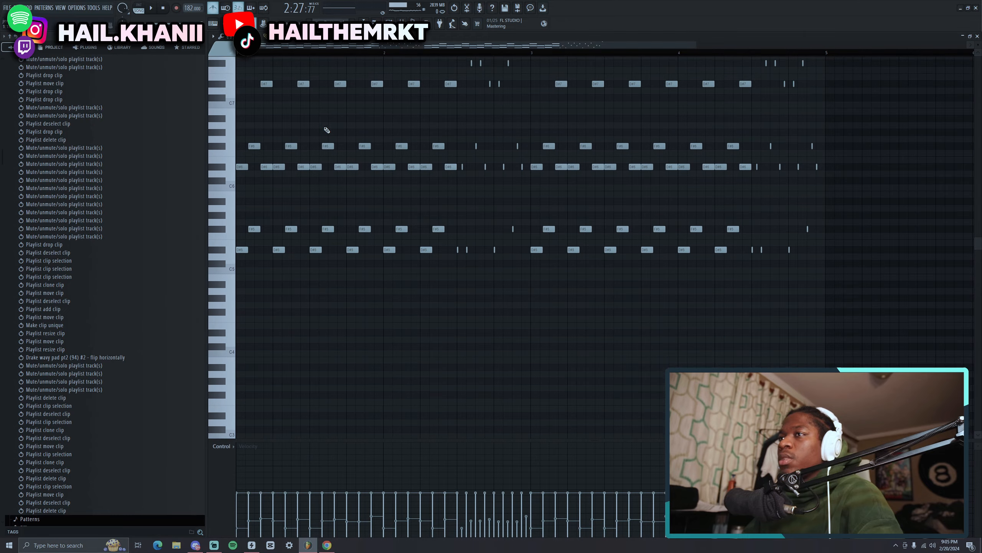
left_click_drag(242, 104, 235, 204)
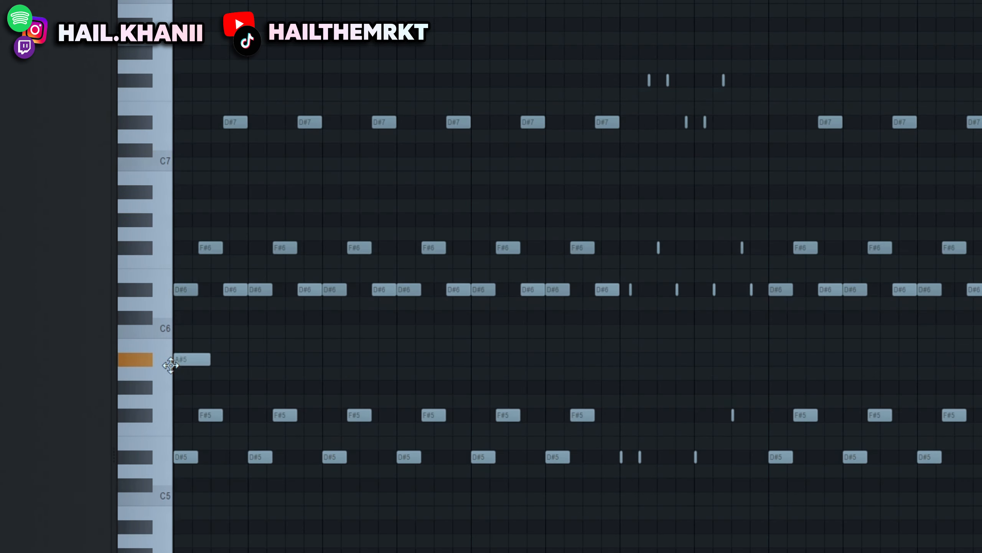
left_click_drag(170, 365, 167, 336)
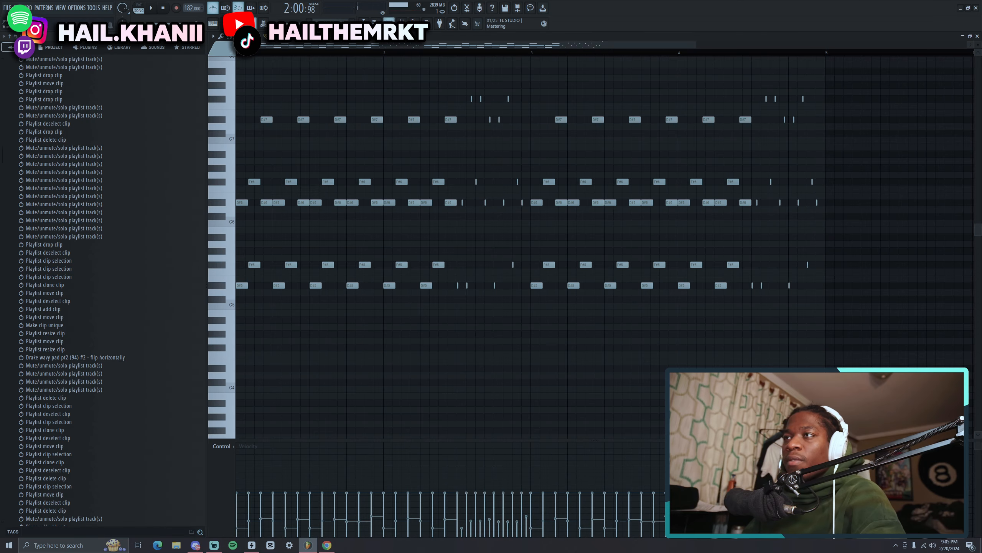
key("F6")
left_click(325, 320)
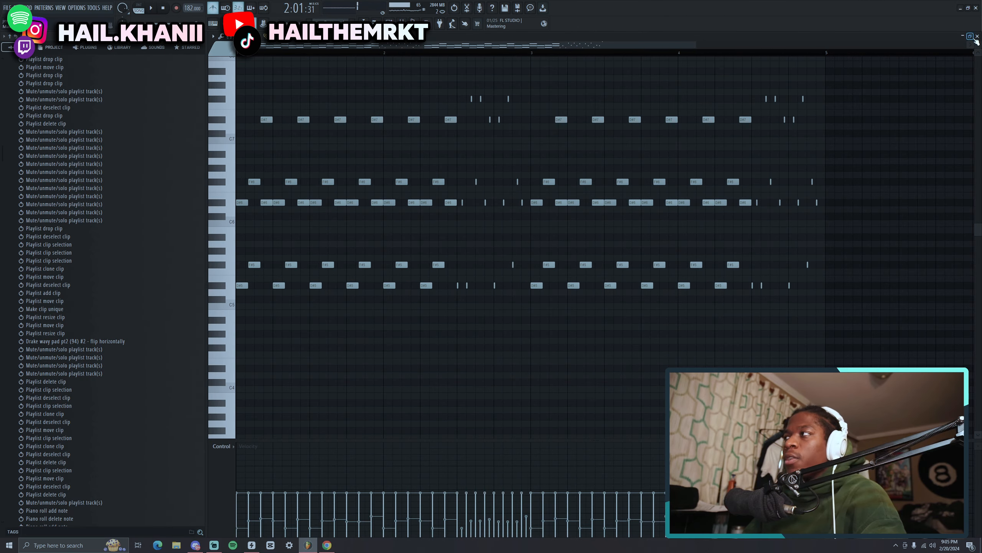
left_click(976, 36)
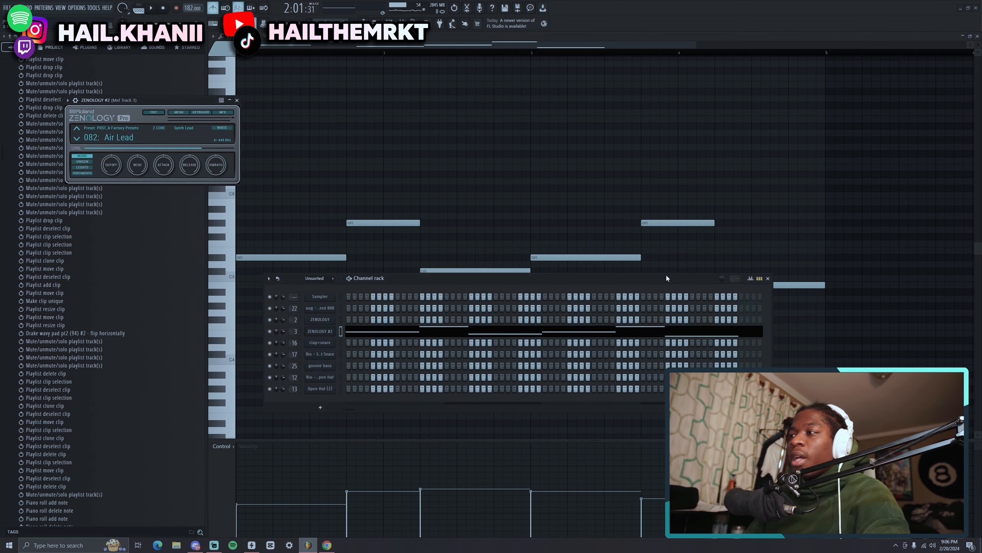
- Review the ZENOLOGY #2 preset for the Pattern 2 melody in the preset browser and play the melody
left_click_drag(666, 278, 666, 355)
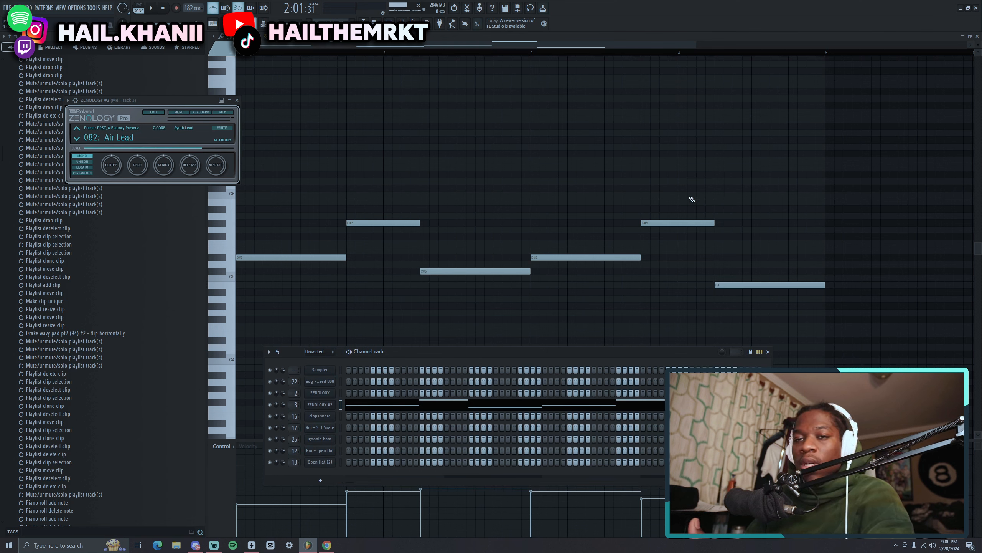
left_click(99, 142)
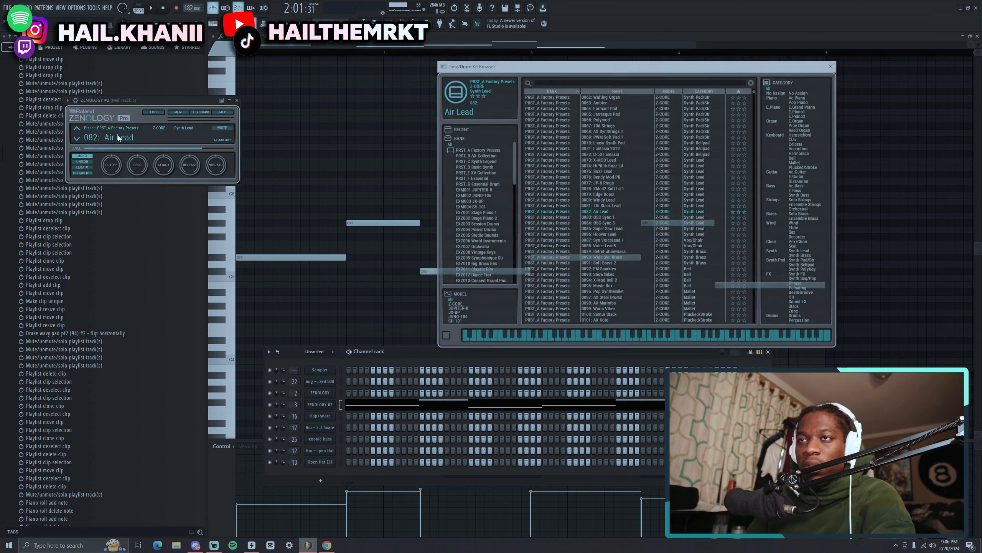
left_click(830, 66)
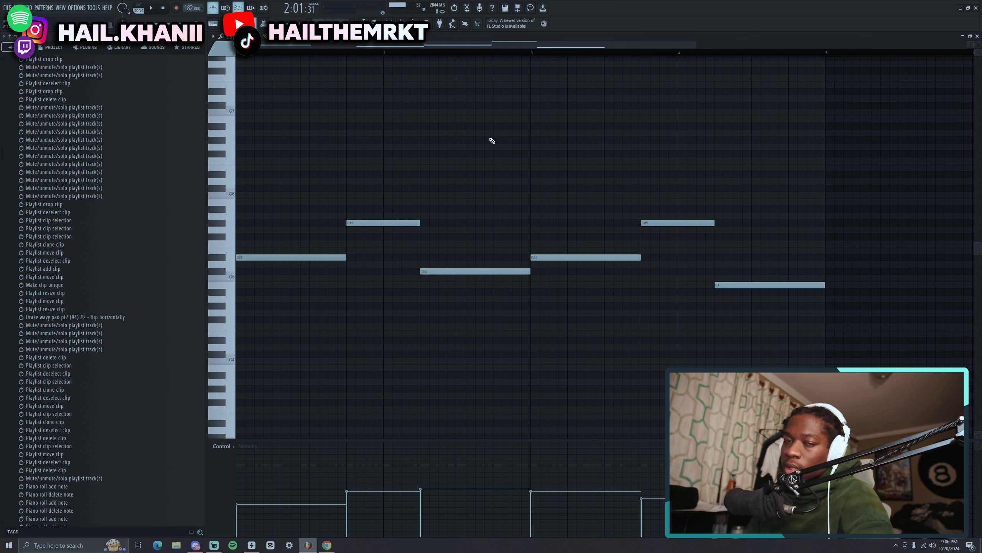
key("space")
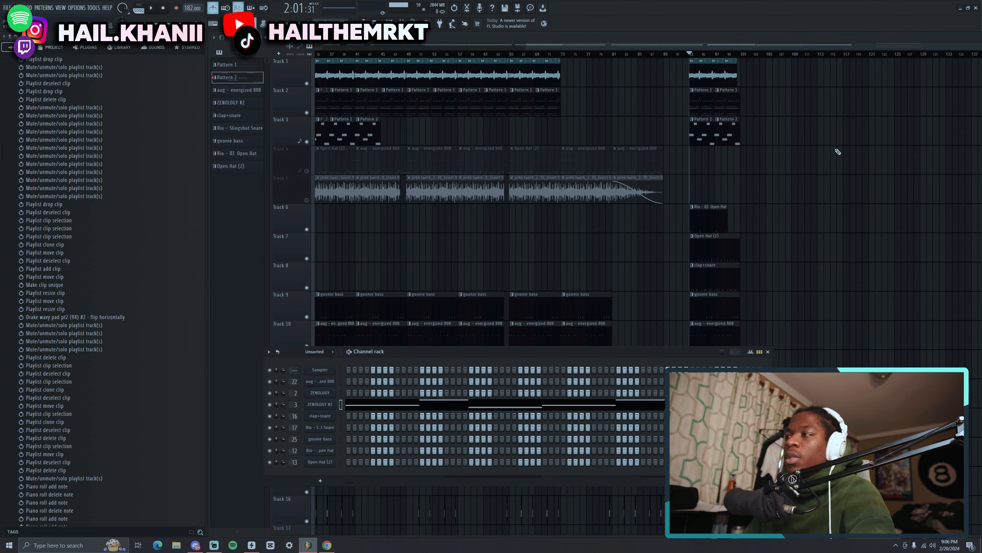
- Close the channel rack and mute Track 7, which holds the Open Hat (2) clip, in the playlist
scroll(835, 146, "down", 4)
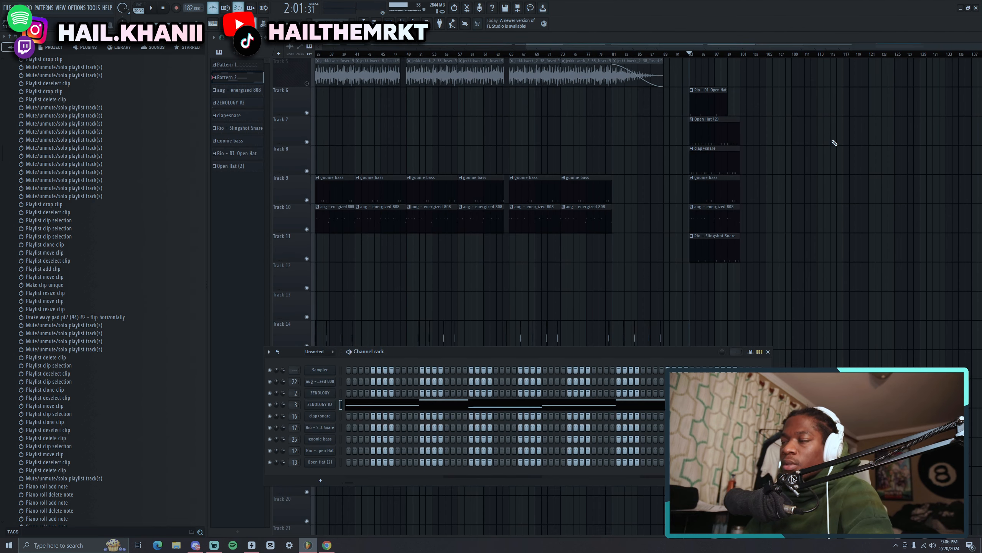
scroll(739, 83, "up", 4)
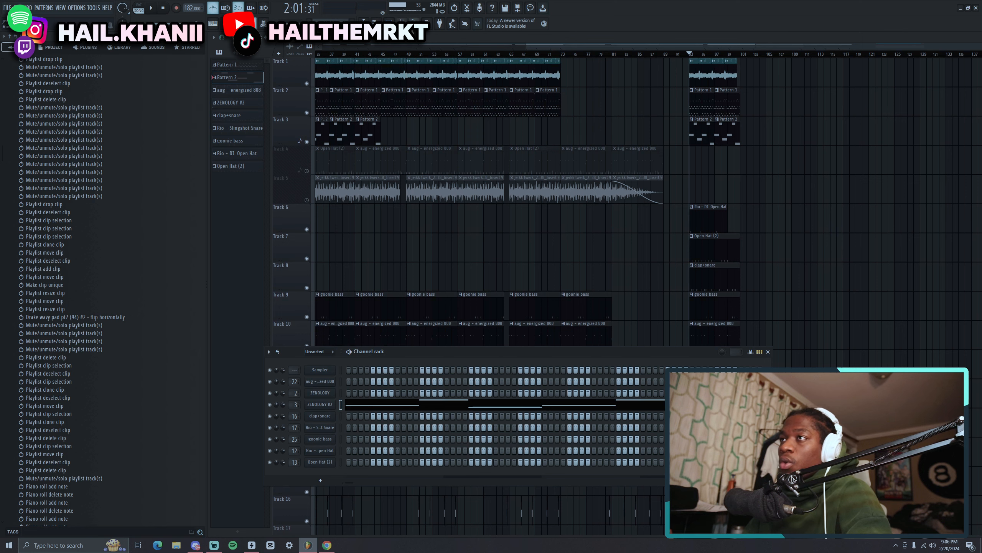
key("F6")
scroll(844, 231, "down", 6)
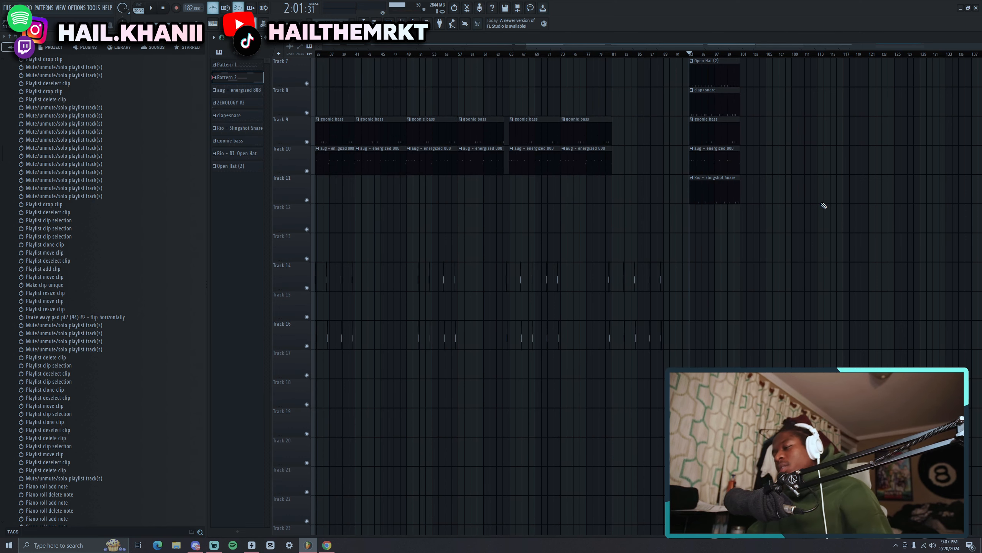
scroll(824, 205, "up", 6)
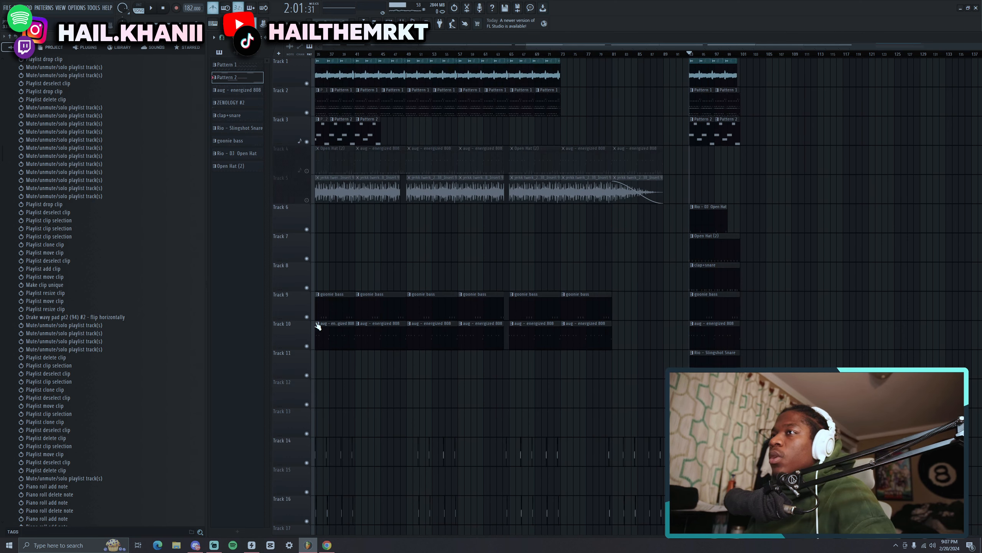
left_click(307, 258)
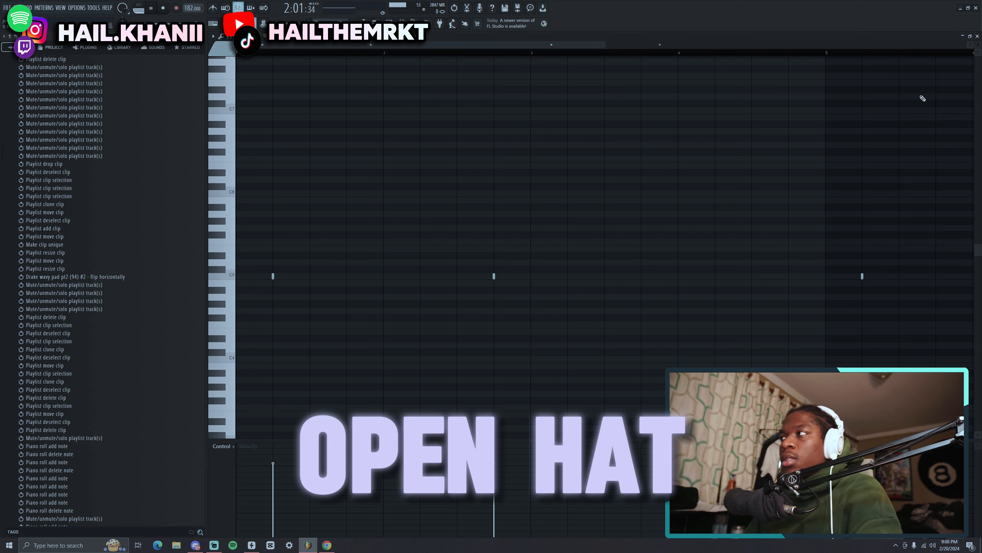
- Play the Rio open hat and Open Hat (2) patterns in the piano roll and review their note placement
key("space")
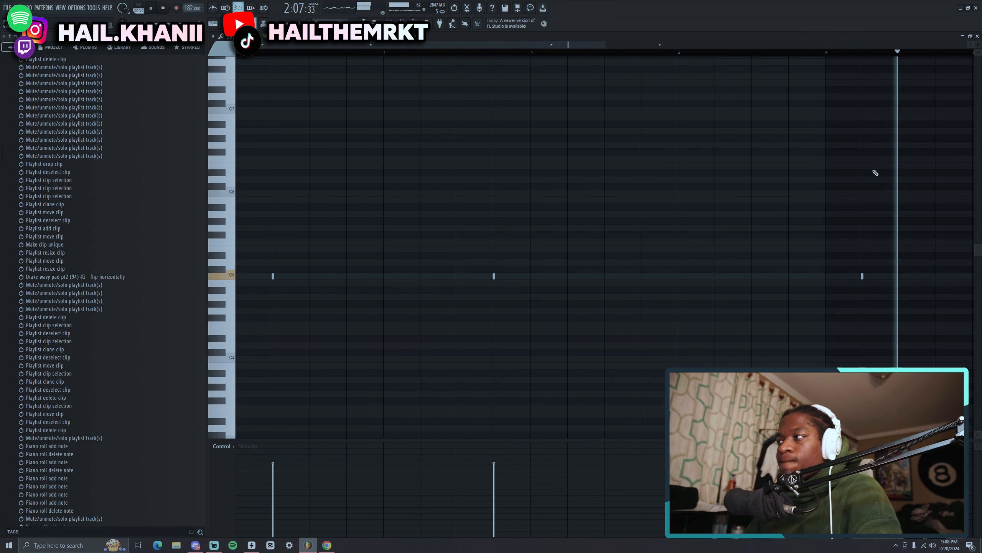
left_click_drag(874, 172, 348, 156)
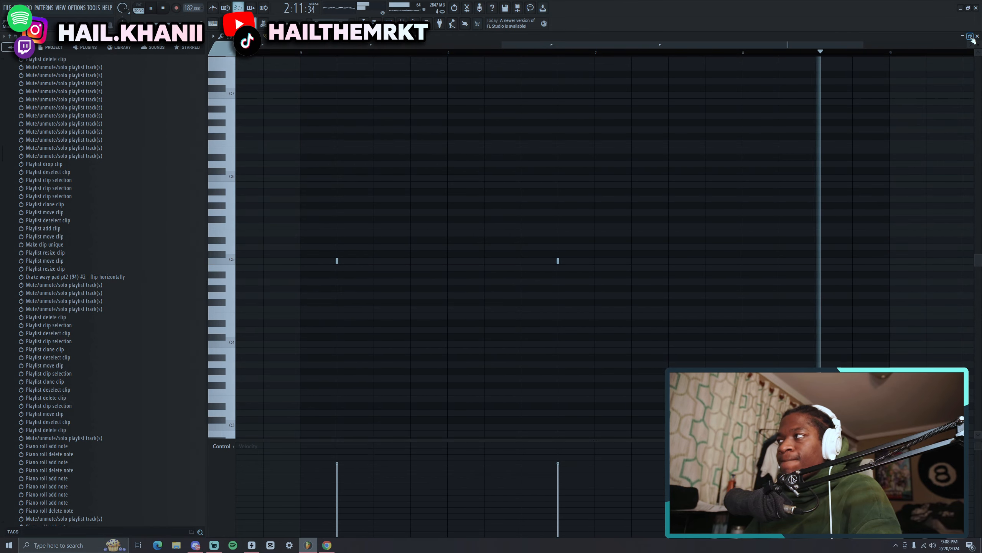
key("space")
key("F5")
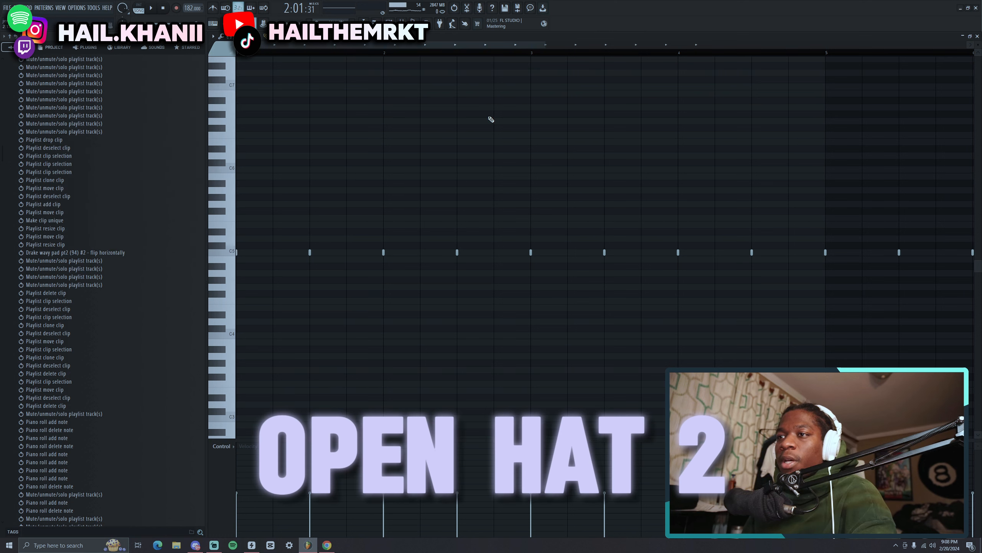
key("space")
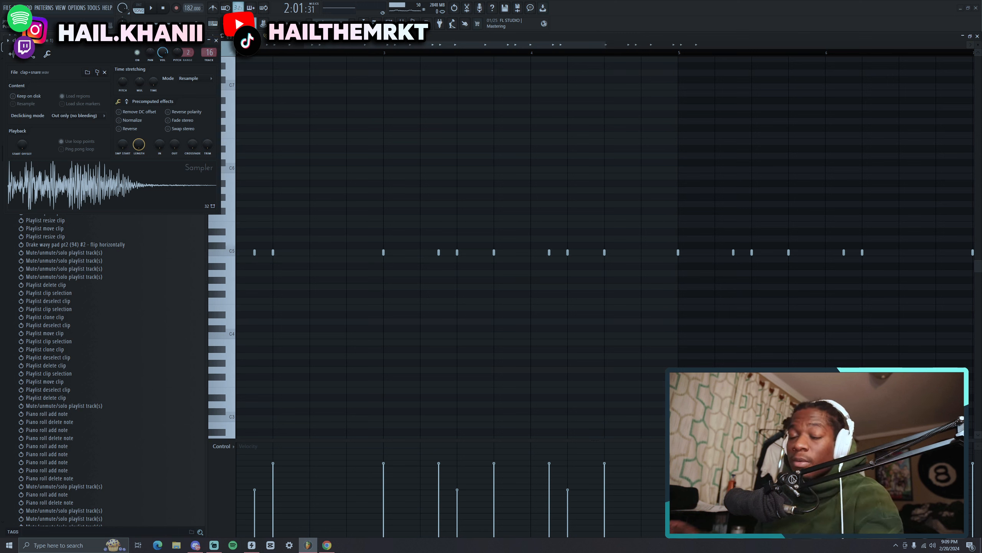
- Close the clap+snare sampler settings and review the clap+snare notes across the pattern in the piano roll
left_click(216, 40)
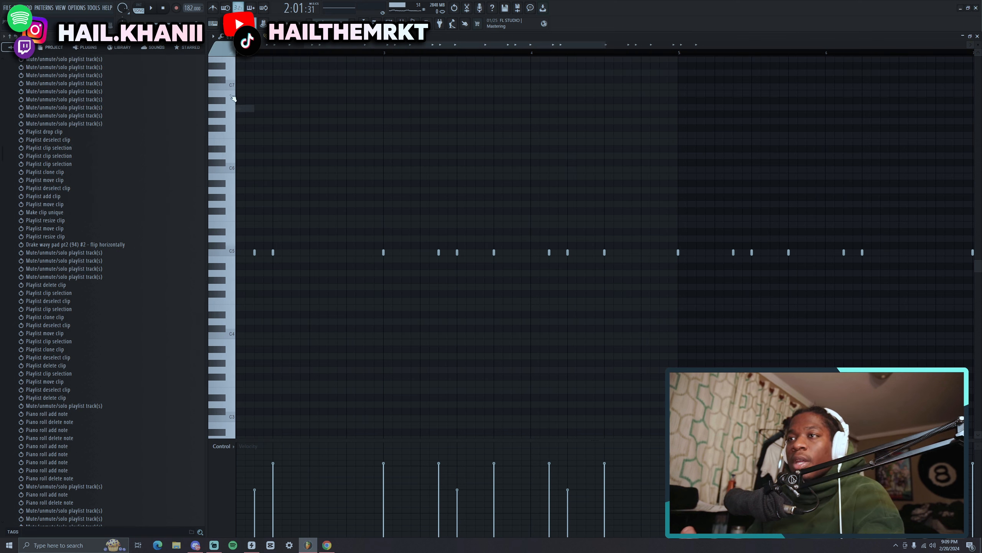
left_click_drag(503, 174, 805, 165)
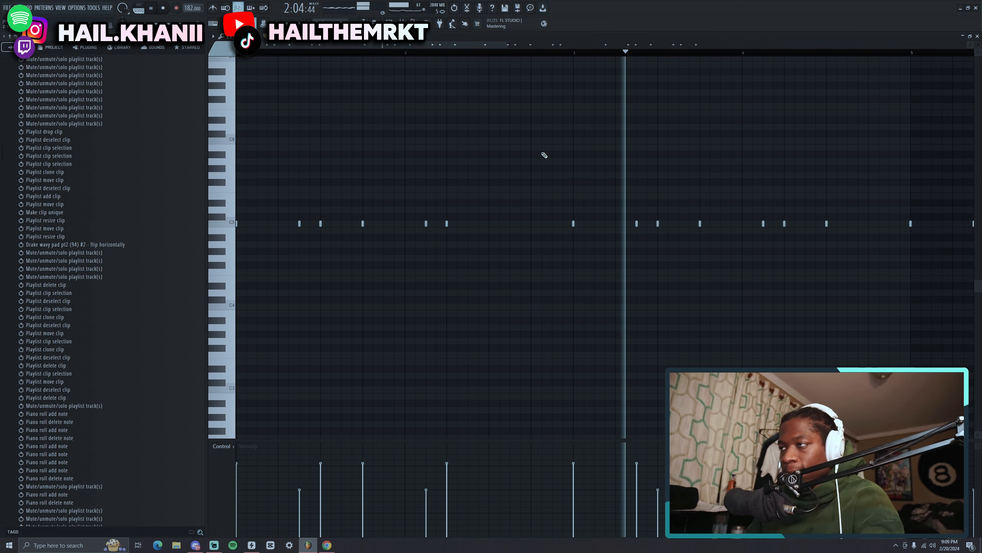
left_click_drag(790, 158, 569, 148)
left_click_drag(841, 149, 361, 171)
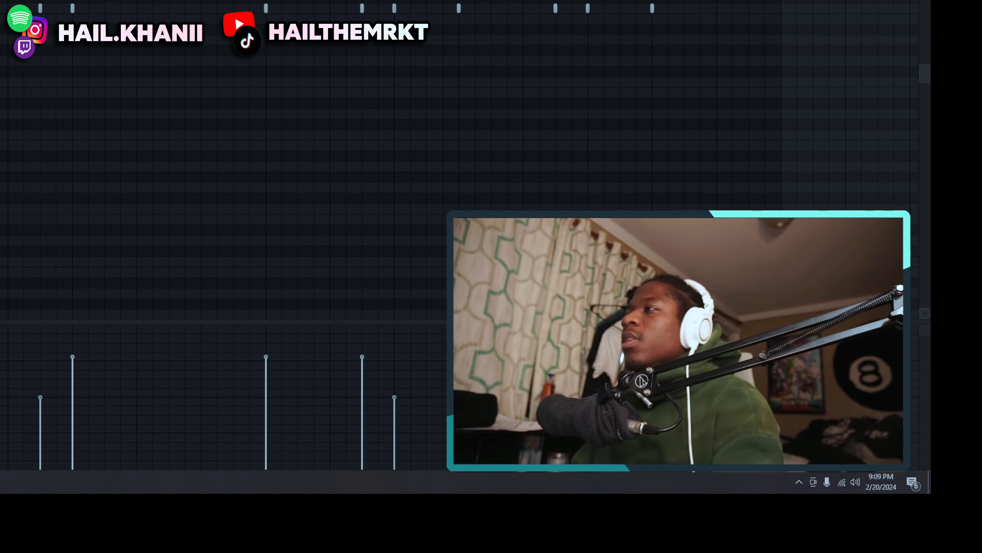
key("F5")
- Open the Slingshot Snare pattern in the piano roll and check its channel in the channel rack
scroll(393, 92, "down", 1)
scroll(393, 92, "down", 3)
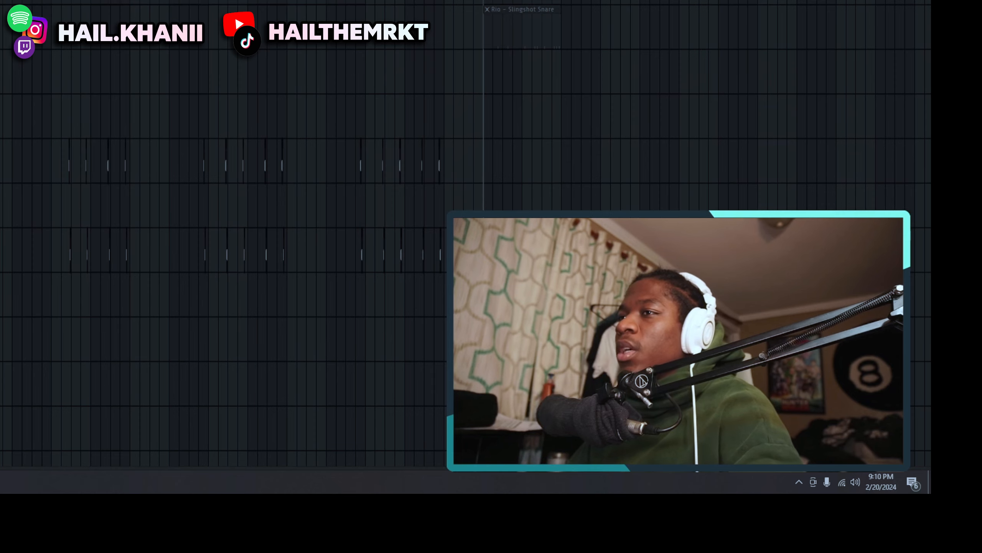
key("F7")
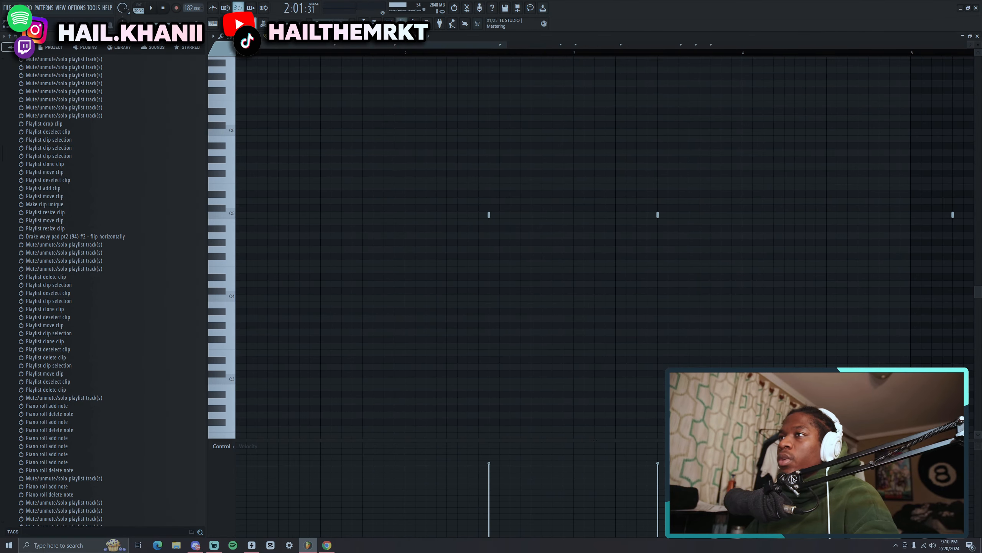
key("F6")
left_click(320, 427)
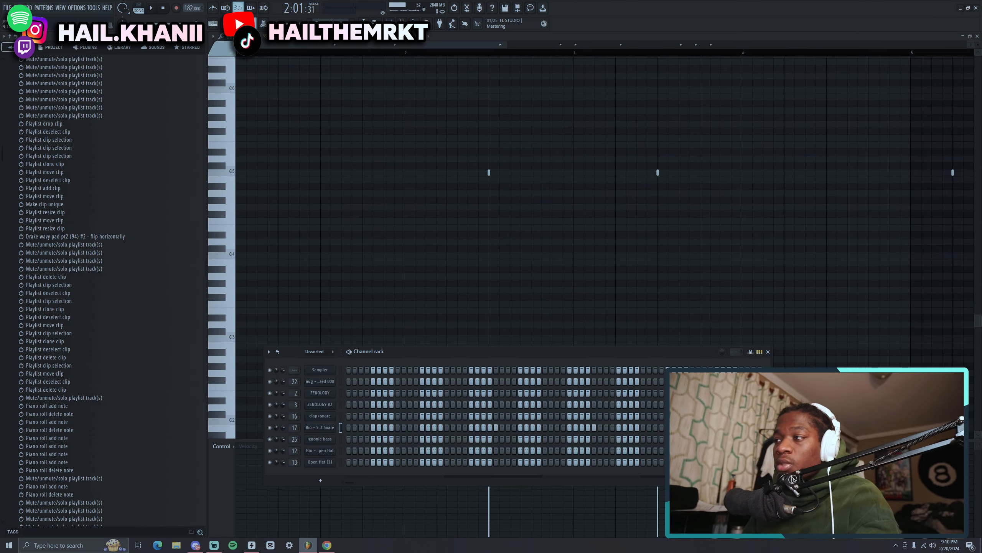
left_click(769, 352)
- Review the full Slingshot Snare note pattern and play it, followed by the aug - energized 808 pattern
scroll(489, 310, "down", 3)
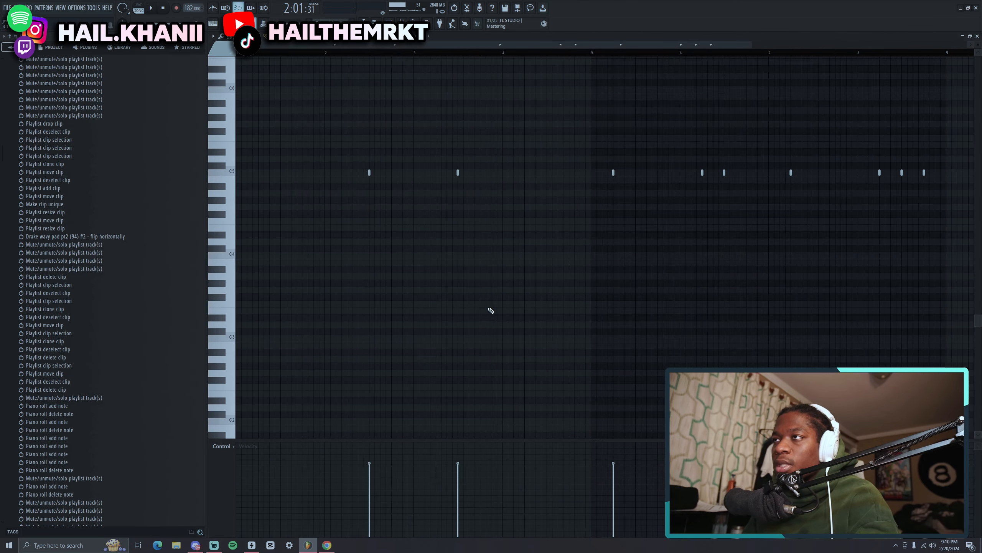
scroll(654, 345, "up", 3)
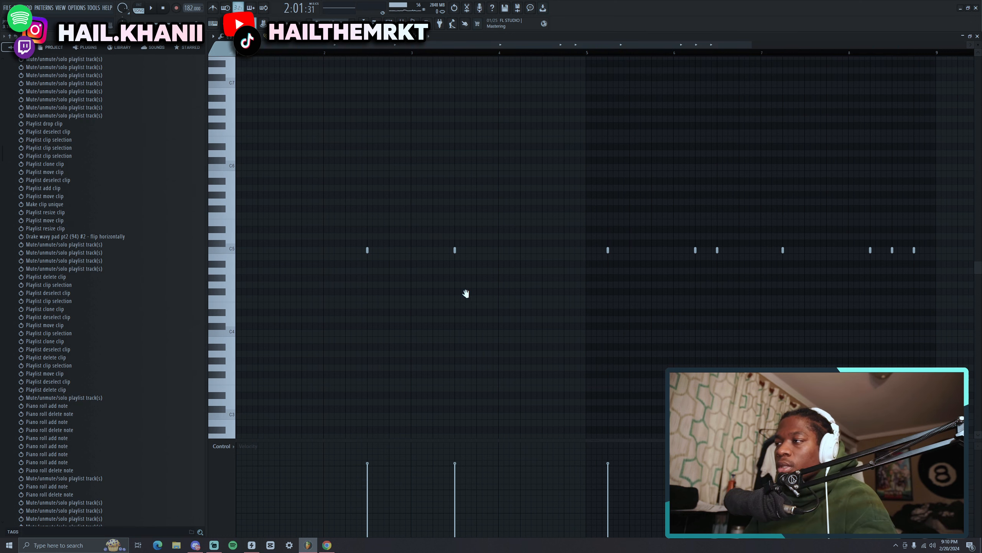
left_click_drag(466, 294, 787, 290)
key("space")
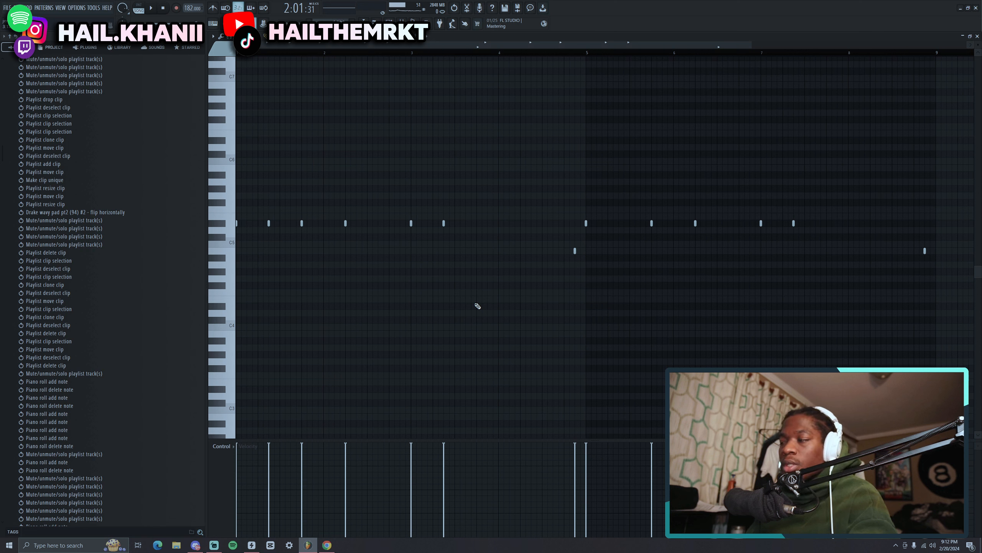
key("space")
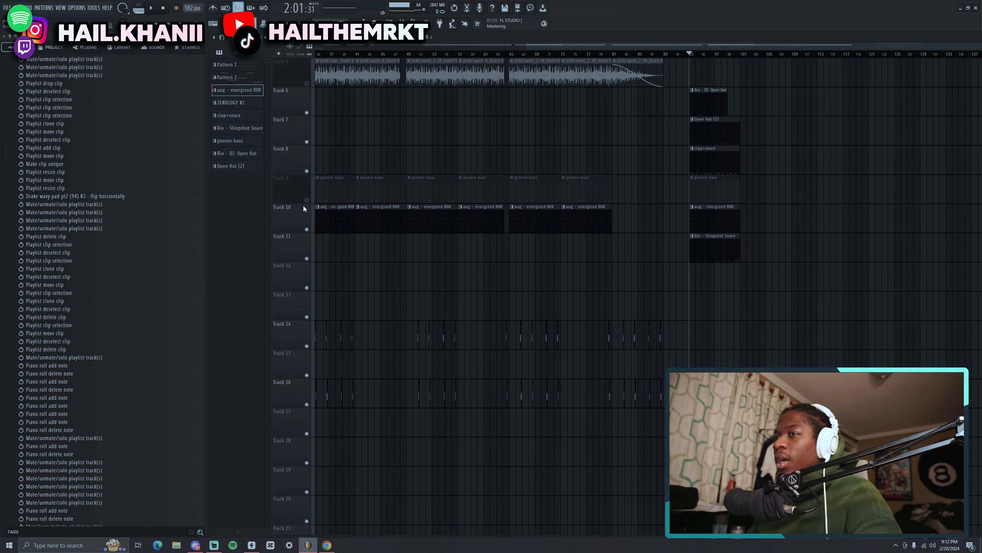
- Unmute Track 9, open its goonie bass pattern in the piano roll, and place a C5 note near the start
left_click(307, 200)
double_click(710, 196)
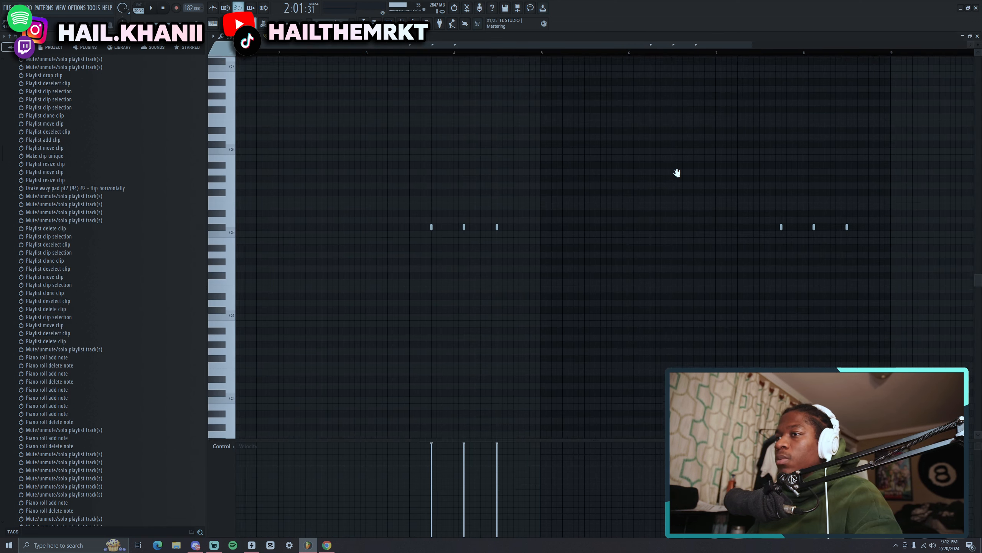
scroll(278, 248, "down", 1)
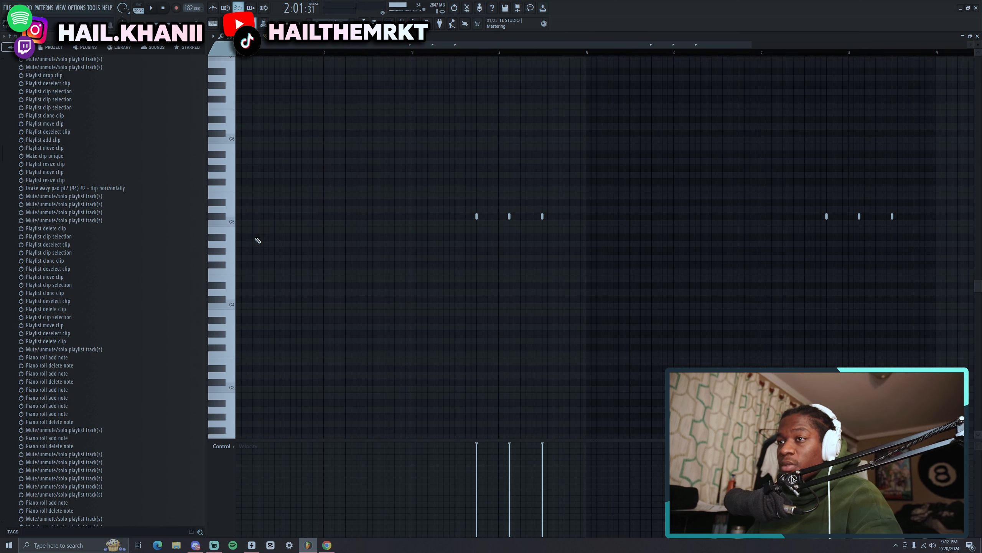
left_click(243, 225)
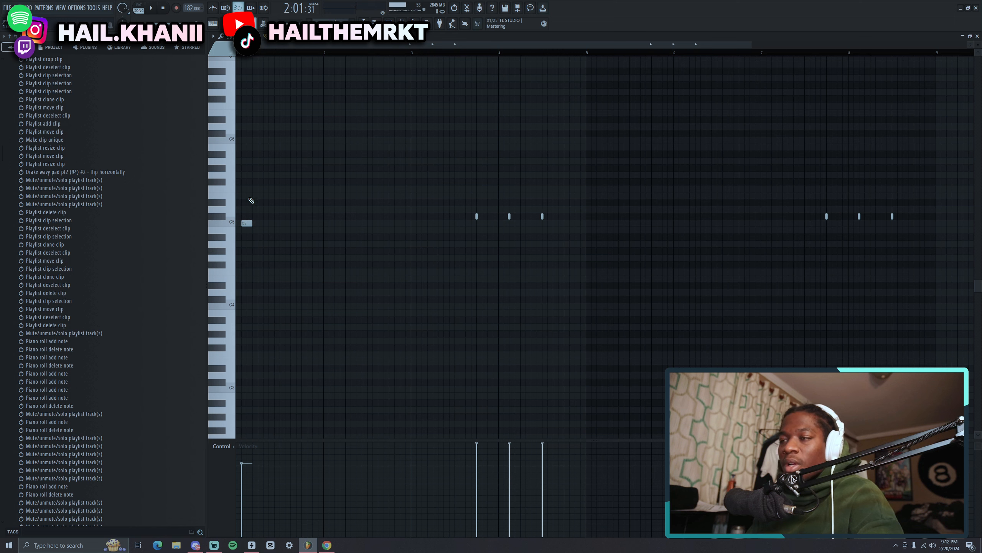
- Delete the C5 note near the start of the goonie bass pattern and play the pattern
right_click(248, 223)
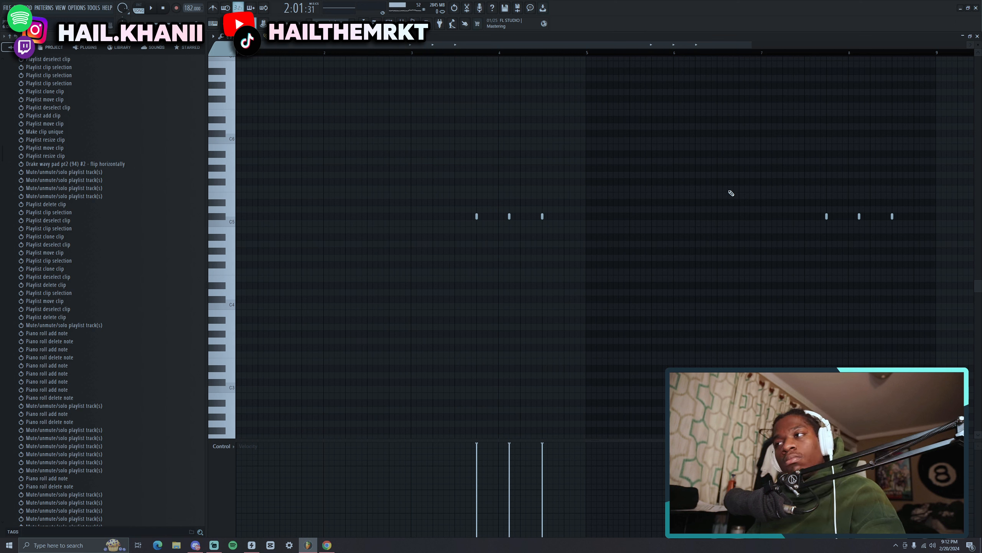
key("space")
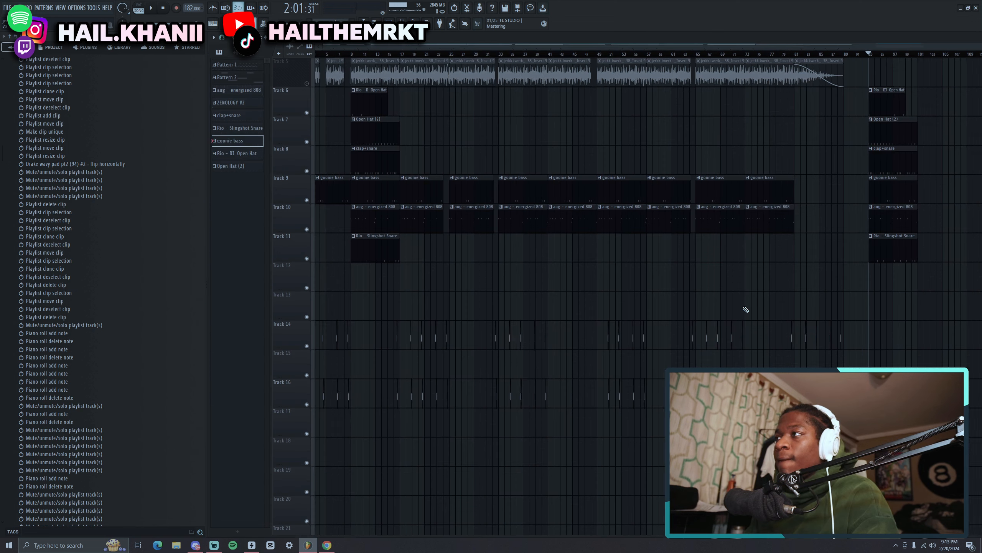
- Review the full playlist arrangement from the sample and melody tracks down to the goonie bass, energized 808 and Slingshot Snare tracks
left_click_drag(745, 306, 757, 313)
scroll(423, 267, "up", 1)
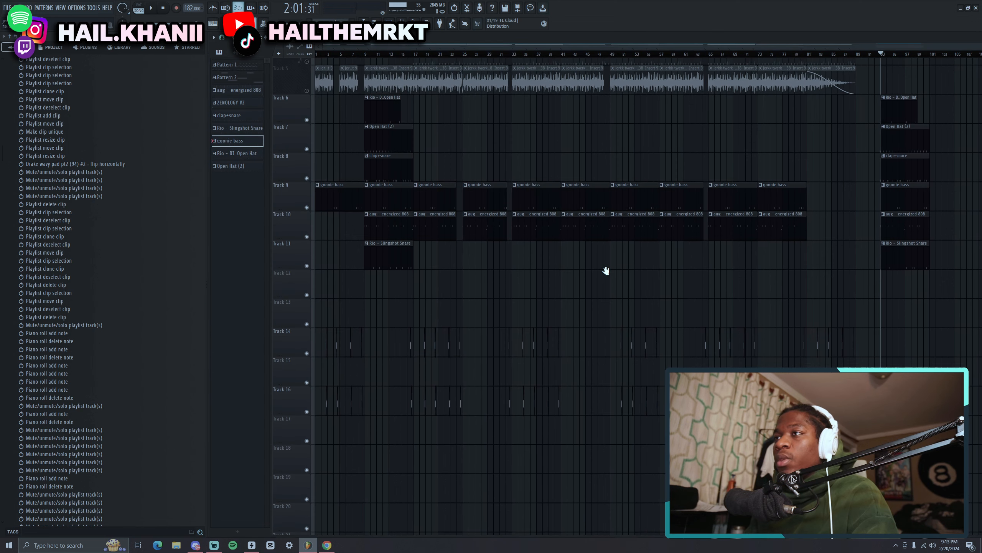
scroll(601, 183, "up", 4)
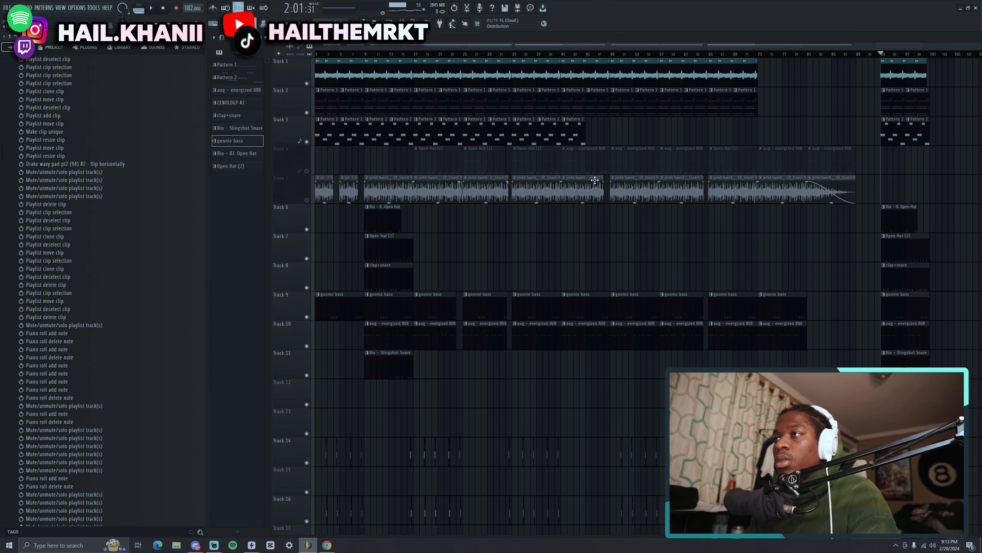
scroll(589, 172, "down", 5)
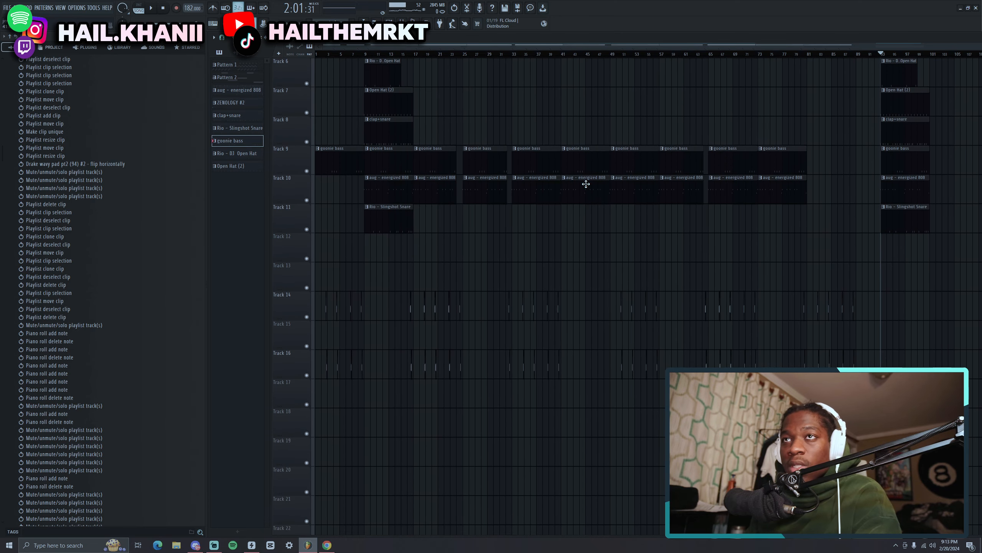
scroll(586, 184, "up", 5)
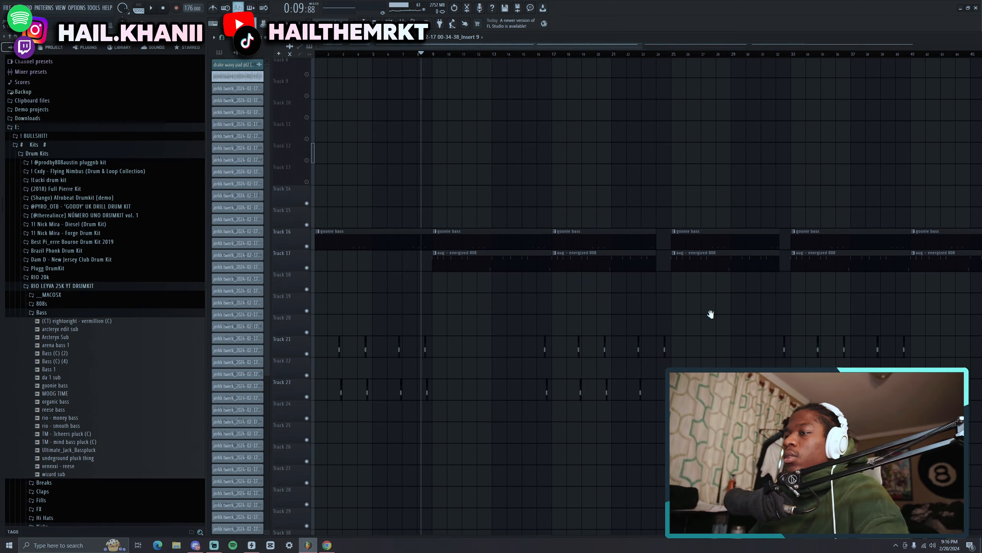
- Examine the goonie bass and aug - energized 808 clips on Tracks 16 and 17 and the short clips below them
scroll(356, 349, "up", 5)
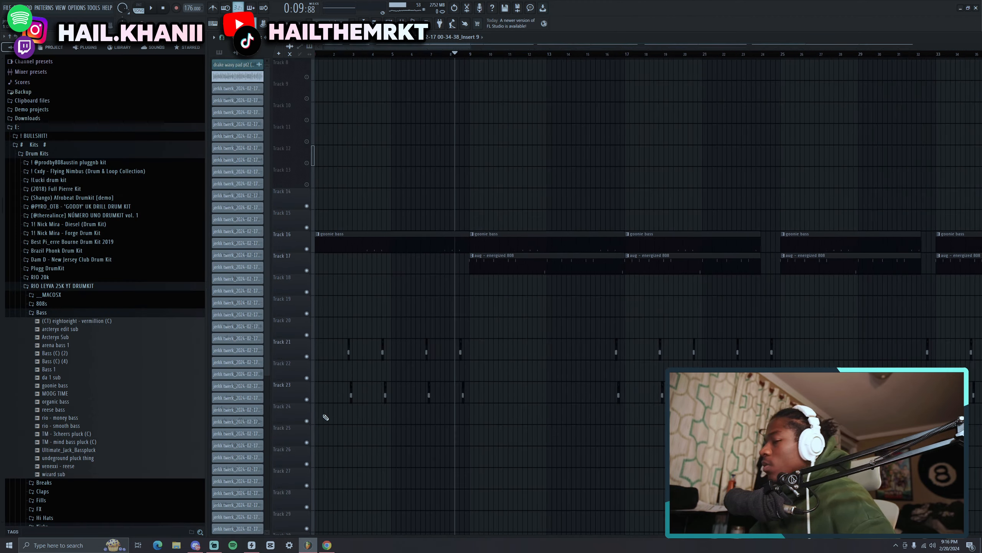
scroll(509, 382, "down", 4)
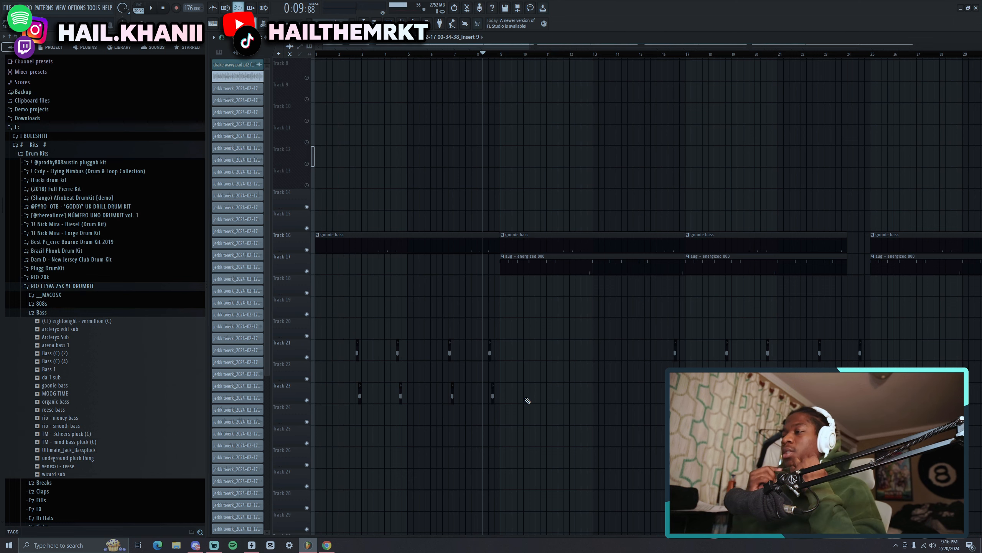
scroll(528, 401, "up", 5)
scroll(739, 241, "down", 4)
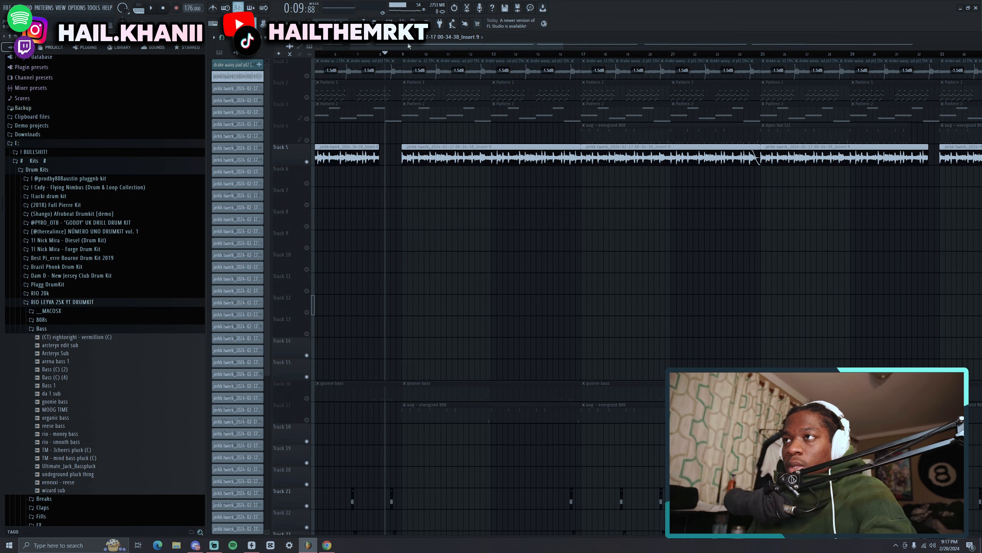
- Play the arrangement from bar 9, unmute the Track 5 audio, and stop playback
left_click(404, 53)
key("space")
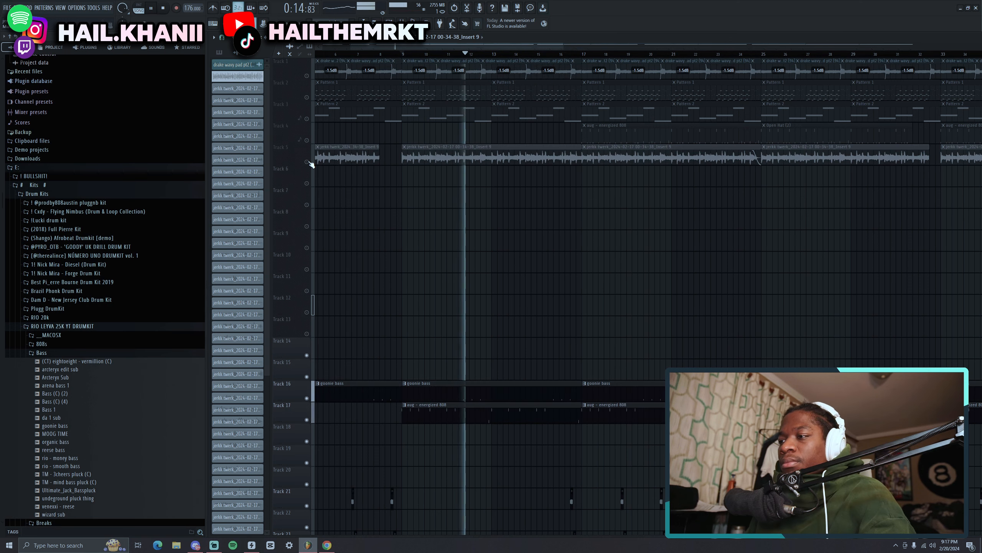
left_click(308, 163)
key("space")
- Return the playhead to the start of the song
scroll(390, 219, "down", 3)
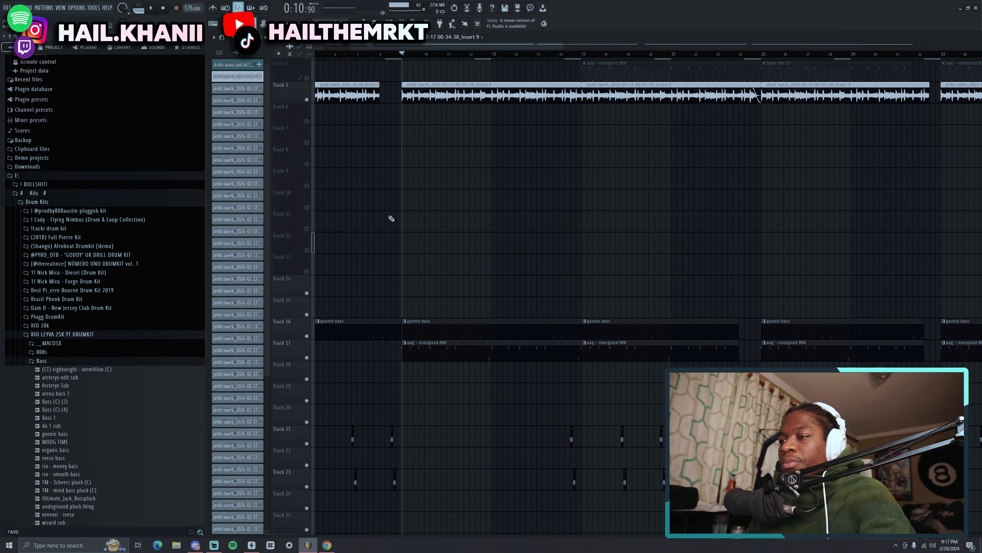
left_click_drag(391, 217, 566, 202)
scroll(483, 178, "down", 3)
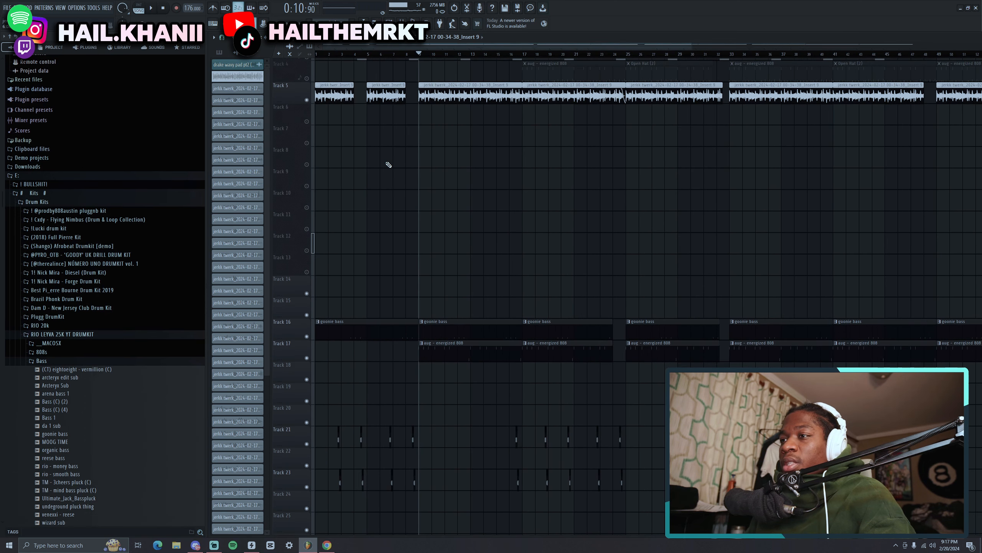
left_click(320, 53)
- Examine how the Track 5 audio, goonie bass and aug - energized 808 clips and their gaps are arranged across the song
scroll(535, 233, "up", 3)
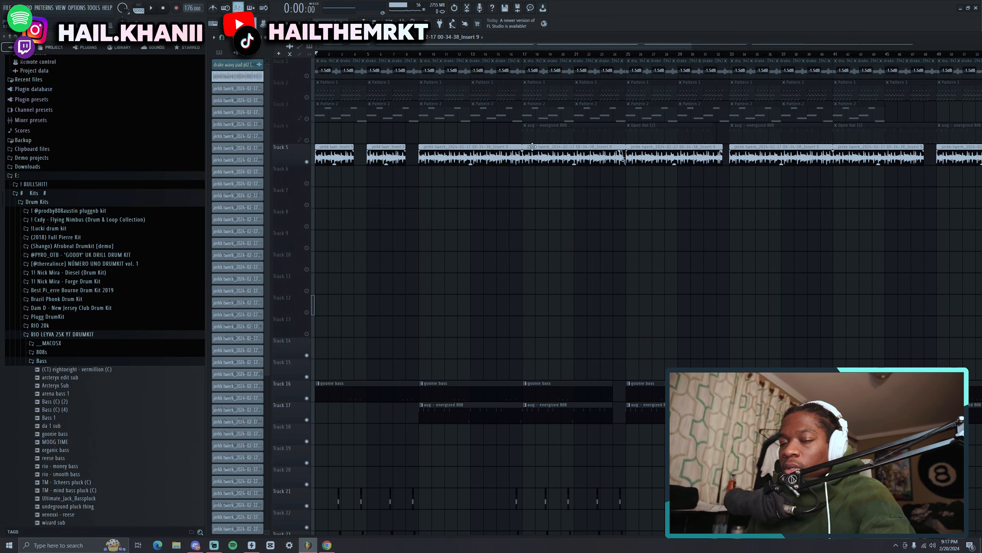
scroll(515, 206, "down", 3)
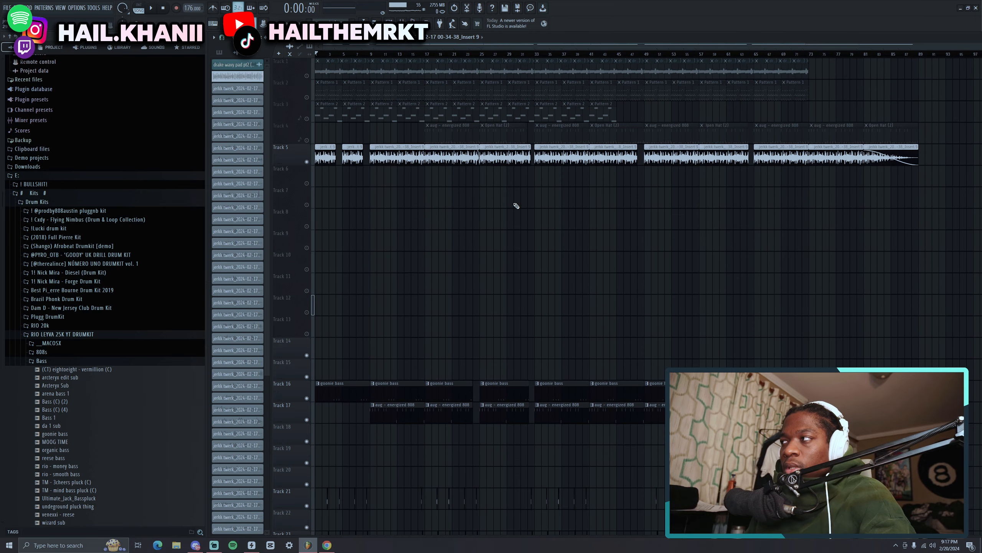
scroll(296, 152, "down", 1)
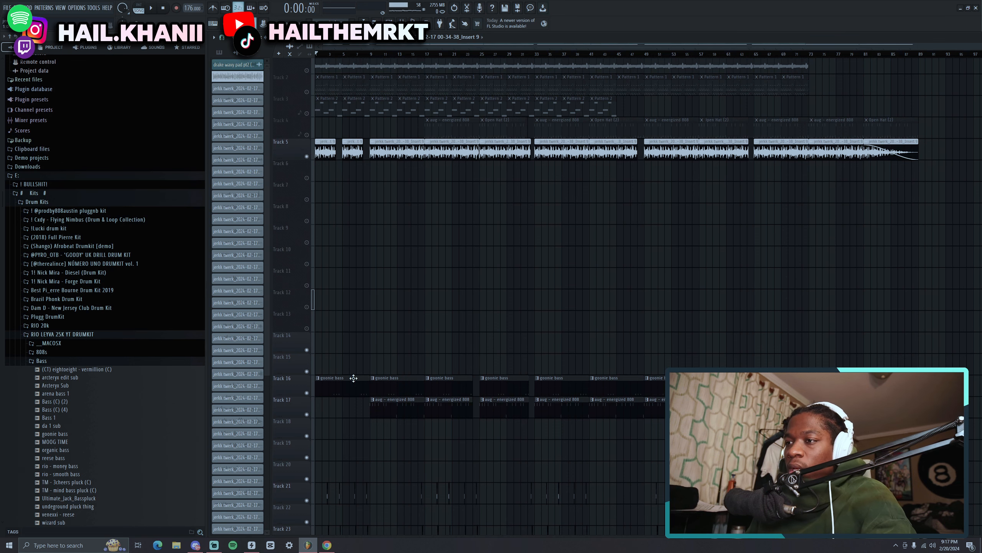
scroll(354, 378, "down", 2)
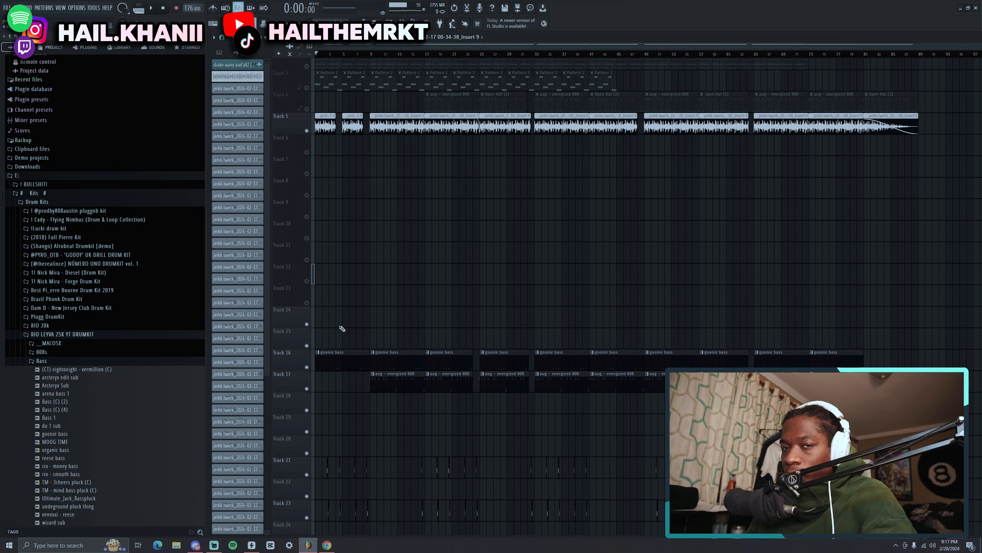
scroll(380, 272, "down", 10)
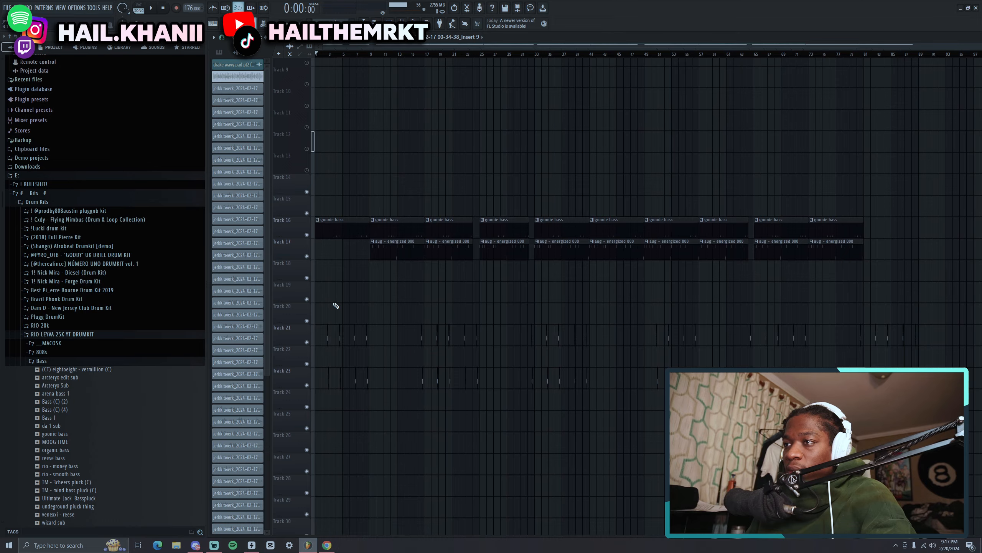
scroll(335, 305, "up", 4)
scroll(345, 300, "up", 10)
left_click_drag(346, 291, 530, 287)
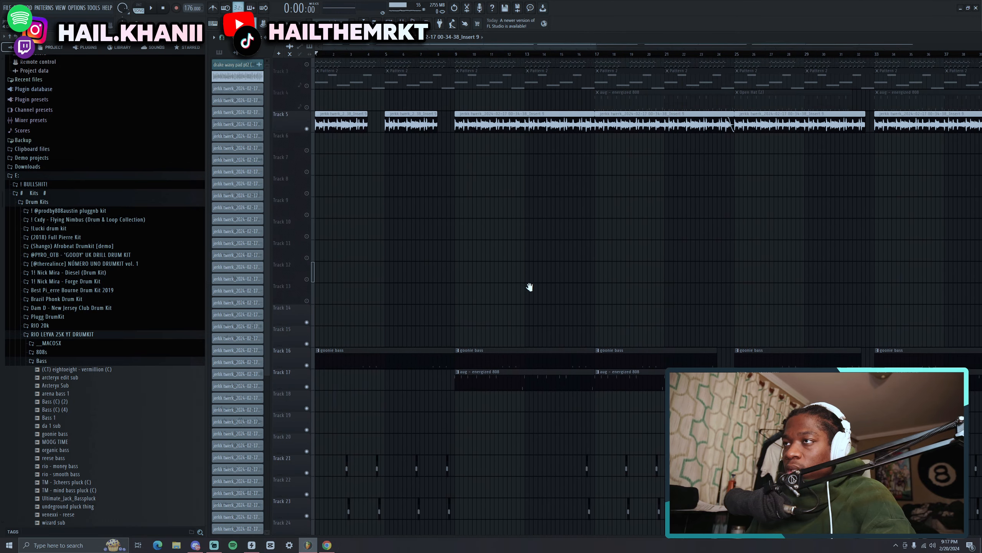
- Play the arrangement's intro from the start, stop it, and replay from bar 7 leading into the 808 entry
key("space")
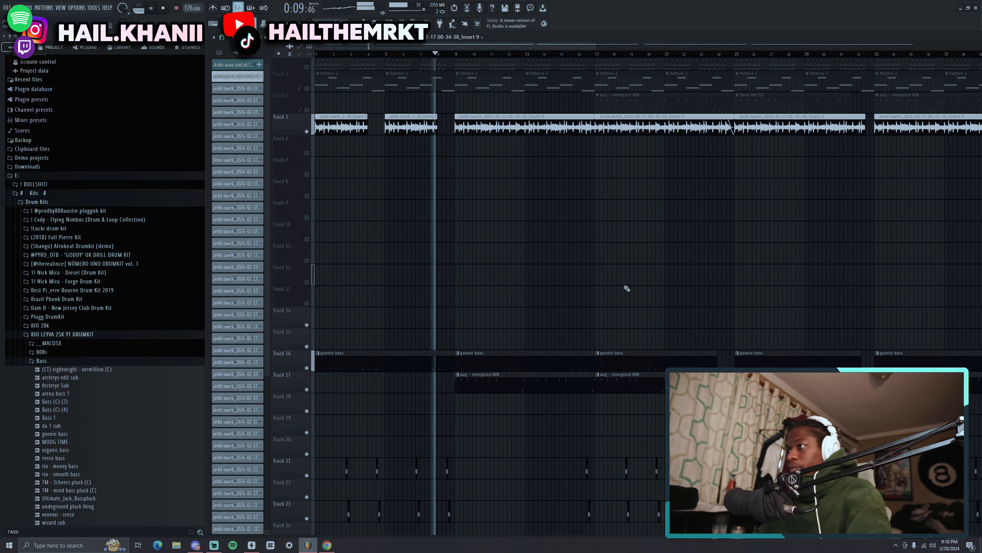
key("space")
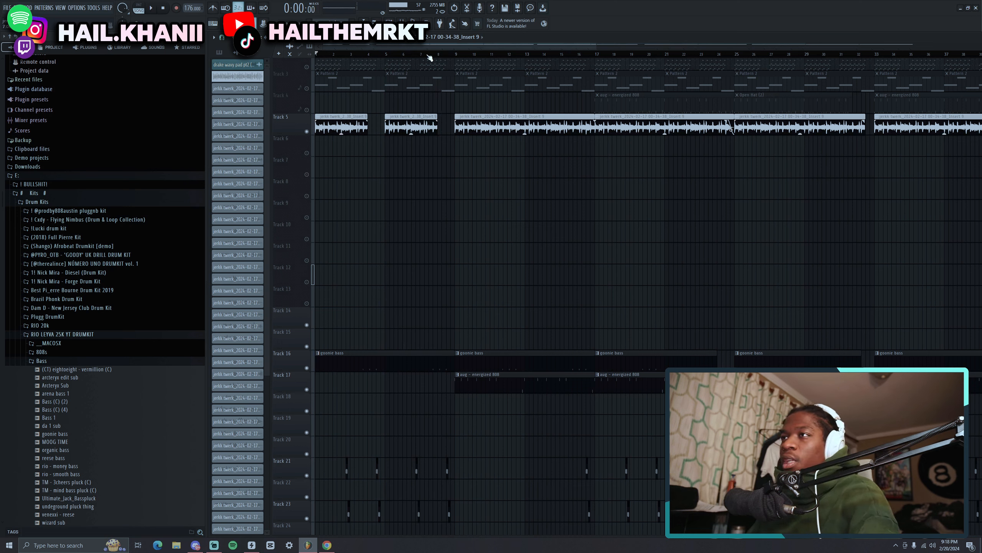
left_click_drag(427, 55, 421, 55)
key("space")
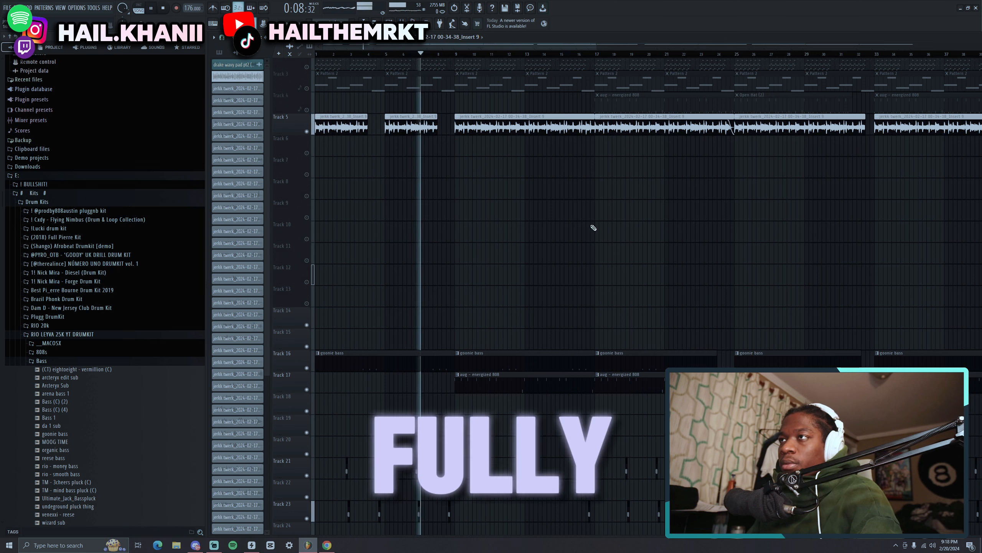